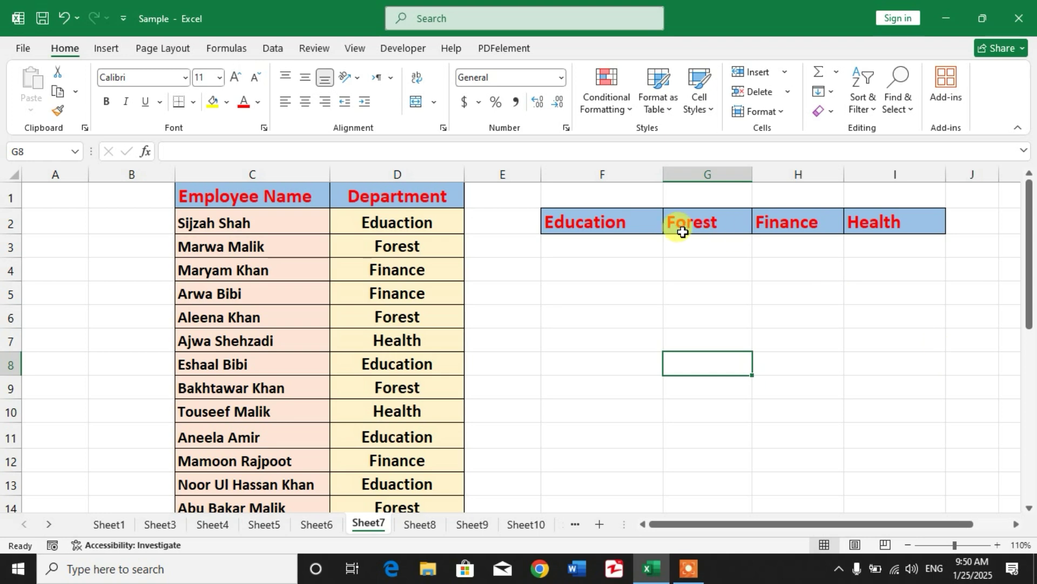
drag(271, 215, 272, 360)
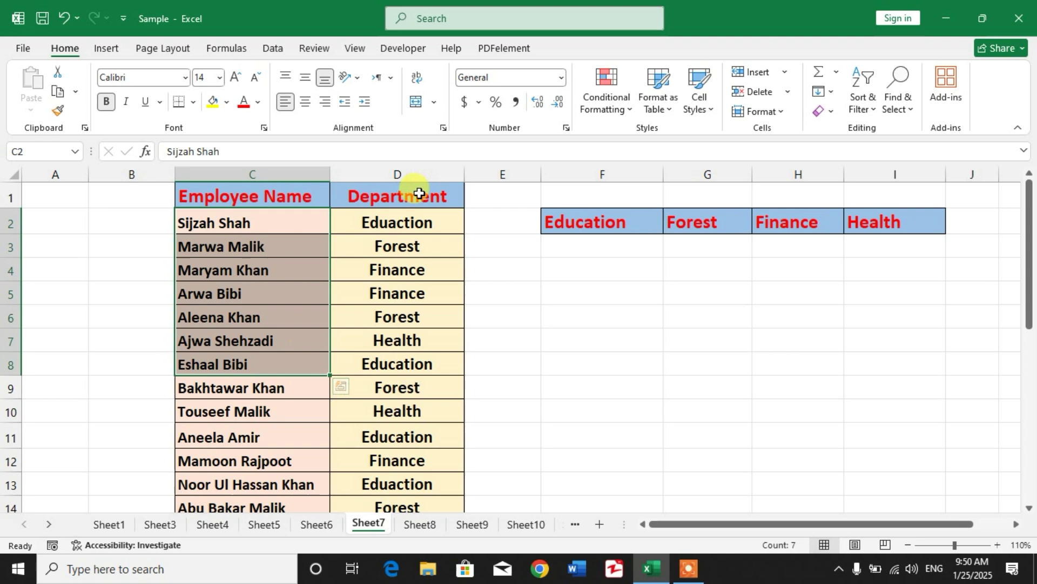
drag(405, 221, 415, 390)
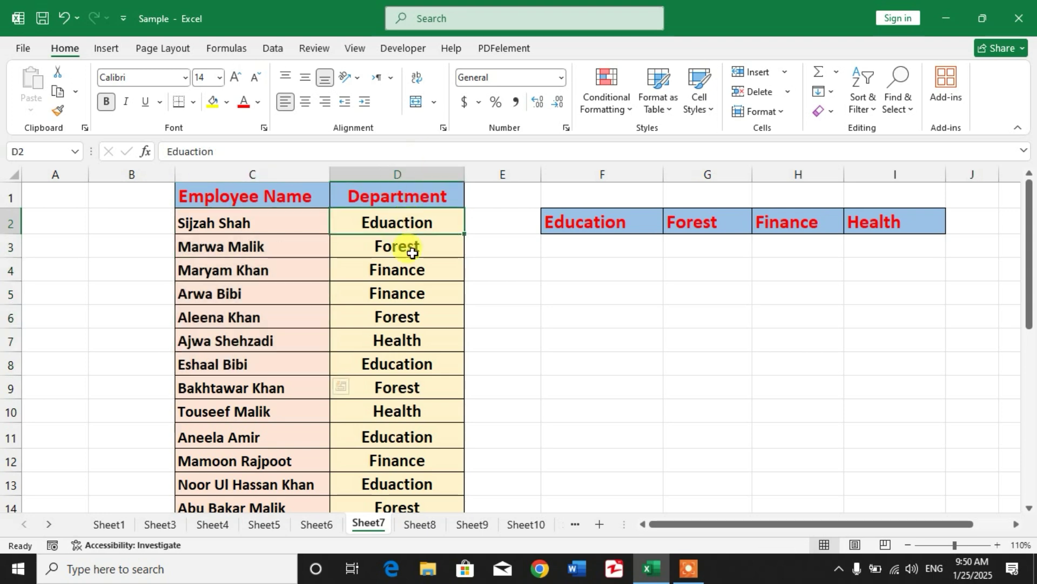
click(632, 268)
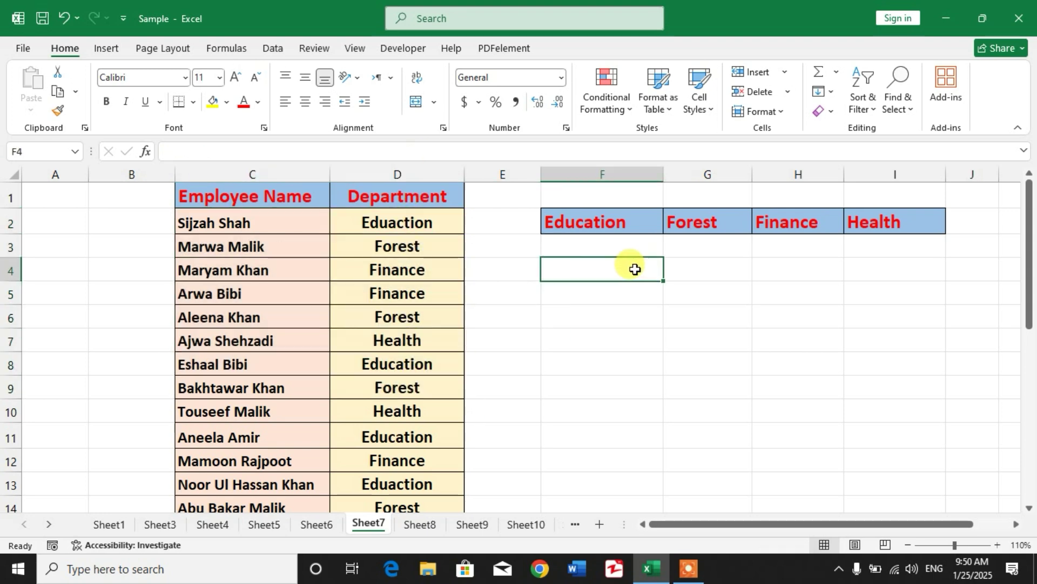
click(268, 226)
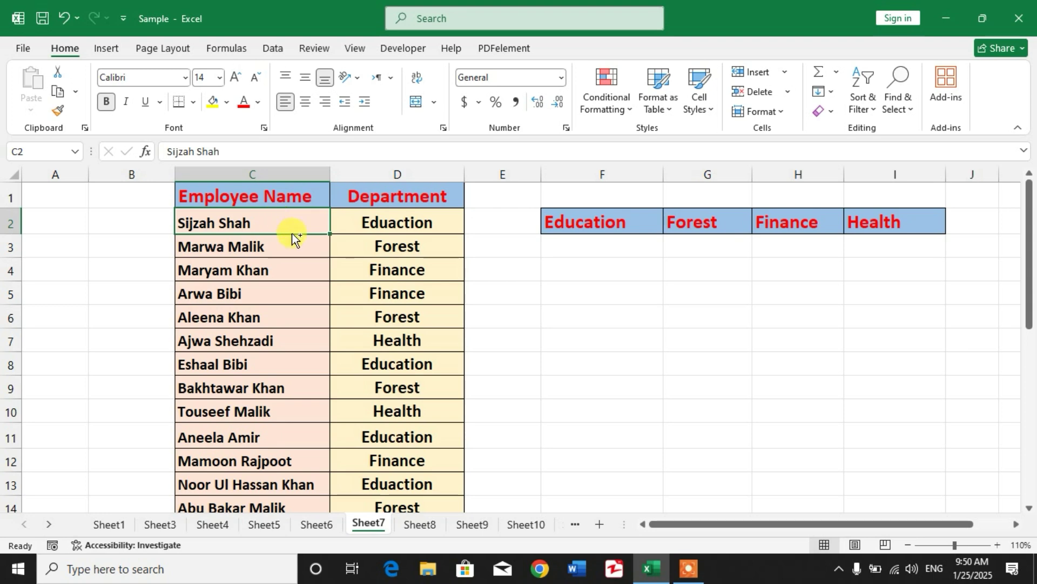
drag(292, 233, 576, 243)
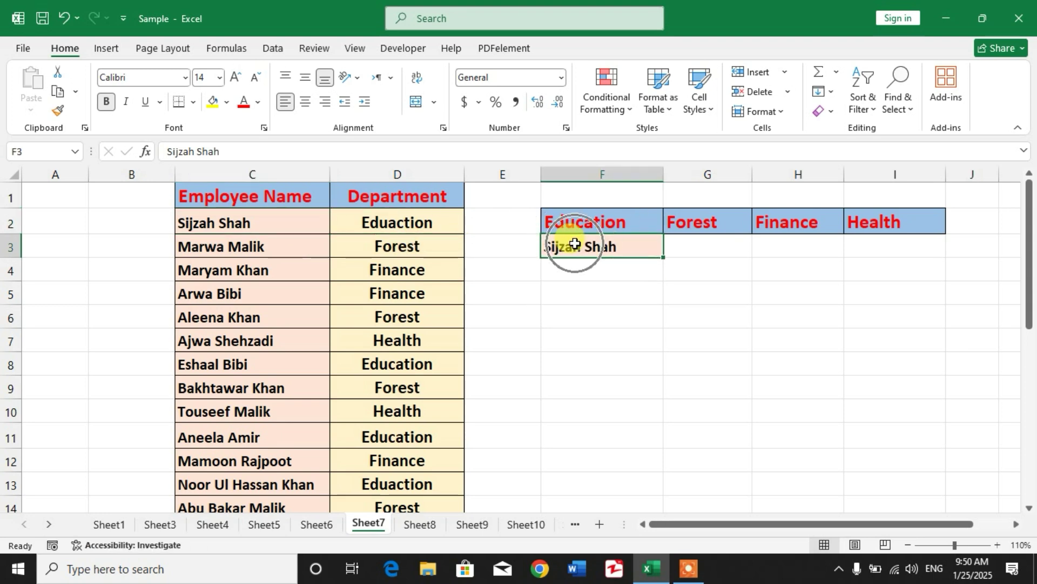
click(309, 250)
mouse_move(303, 256)
mouse_down()
mouse_move(643, 236)
mouse_move(707, 255)
mouse_up()
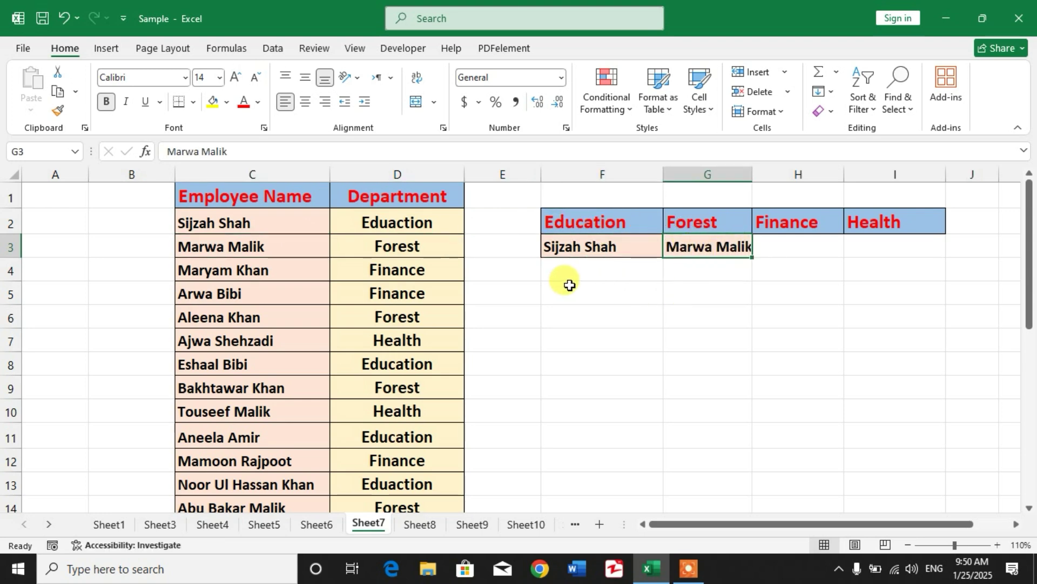
key(Delete)
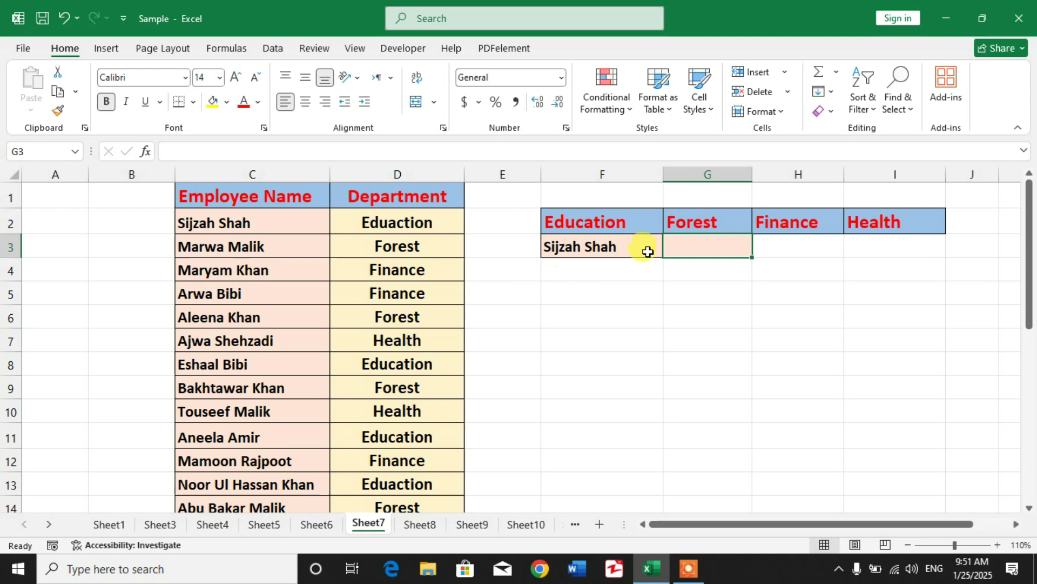
click(588, 249)
drag(589, 250, 710, 247)
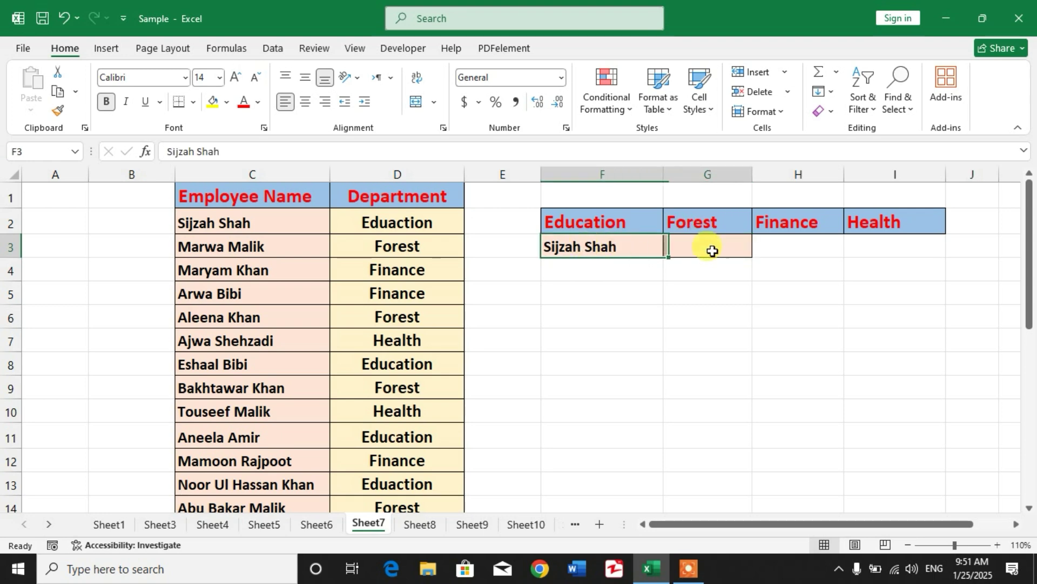
click(753, 91)
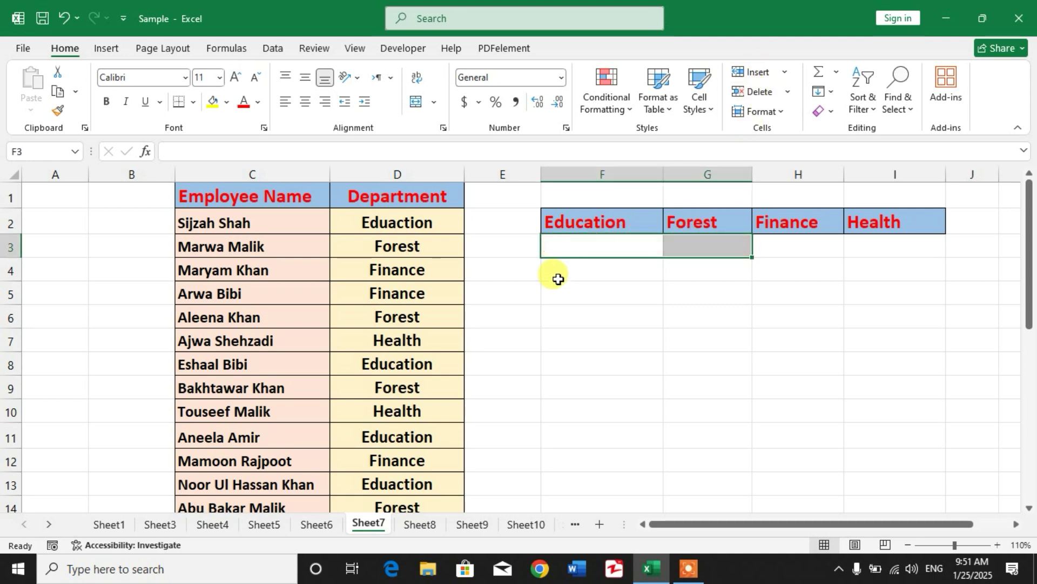
Begin a FILTER formula in F3 with the locked name range $C$2:$C$30 as its array.
click(589, 249)
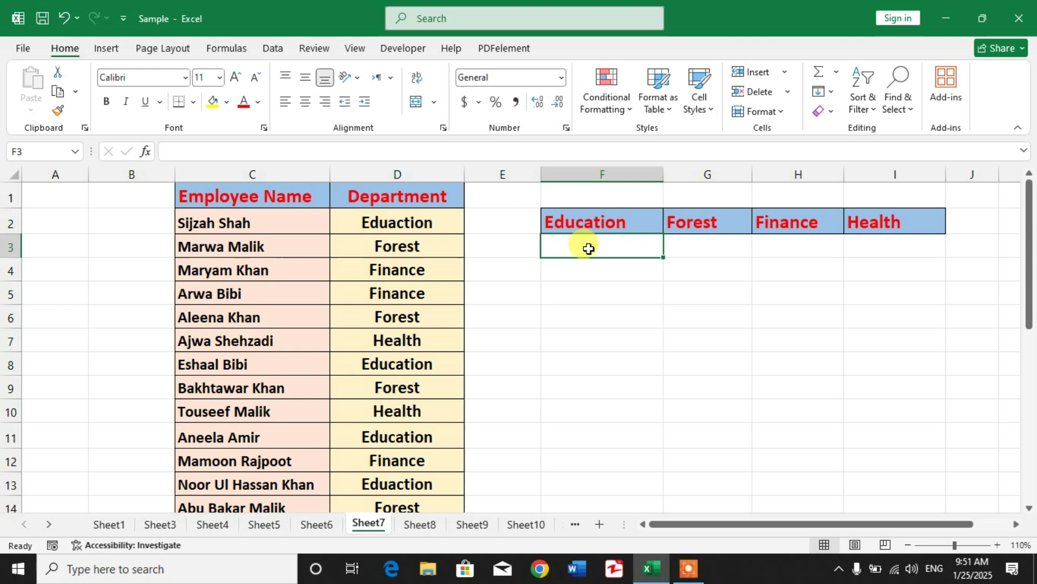
text(=)
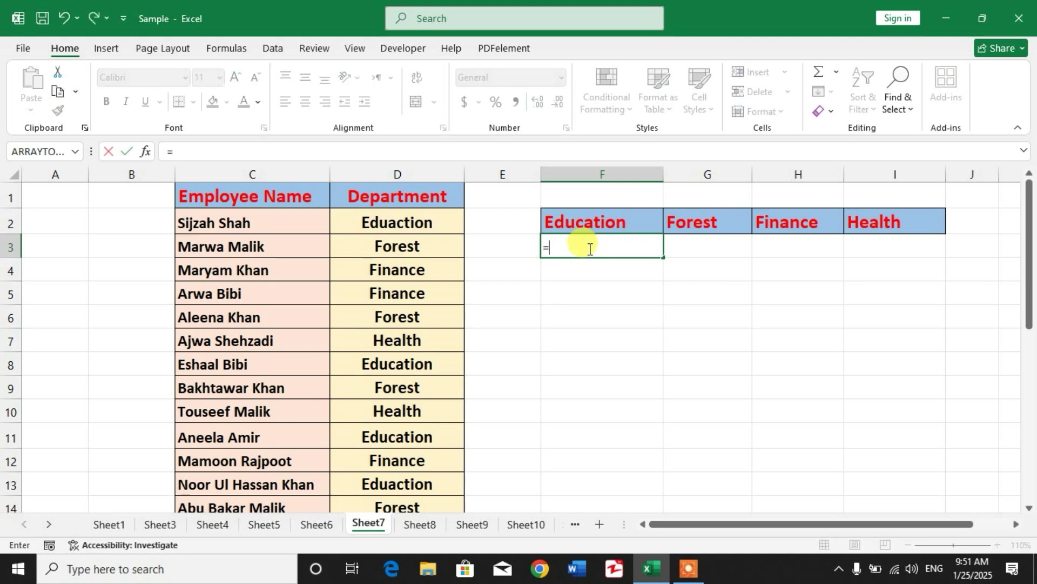
text(Filter)
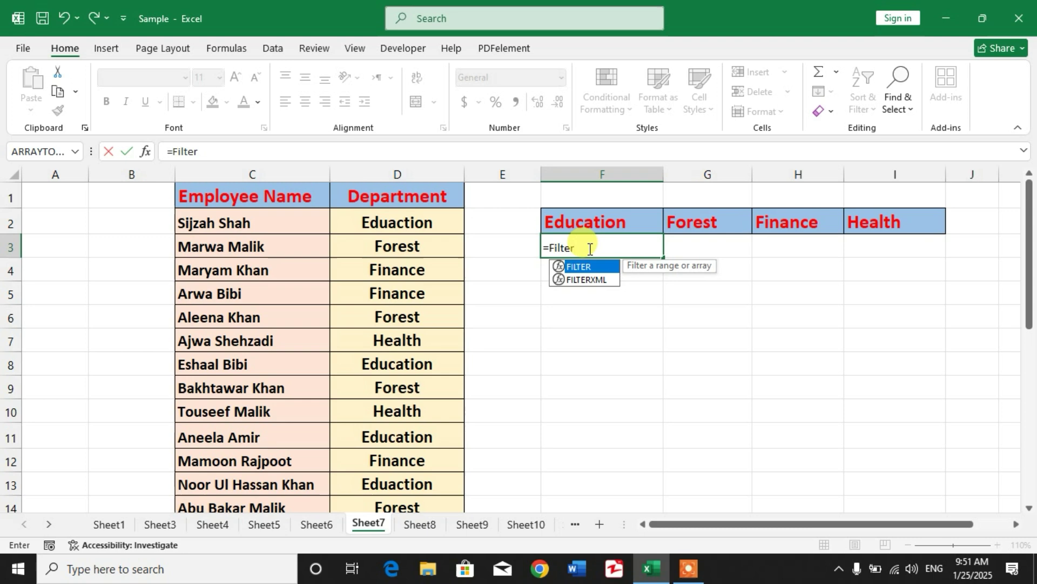
double_click(579, 266)
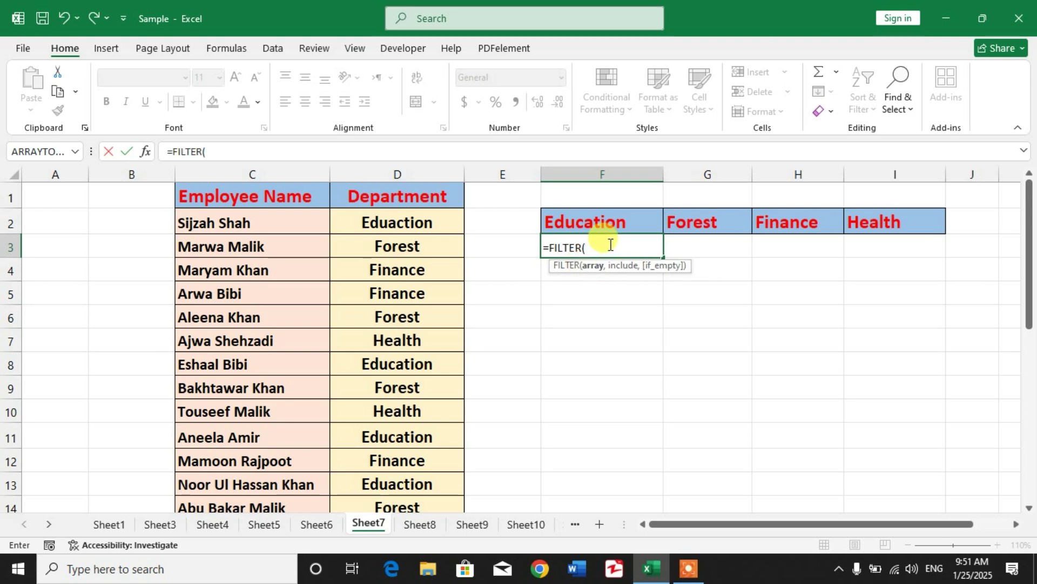
drag(255, 220, 267, 517)
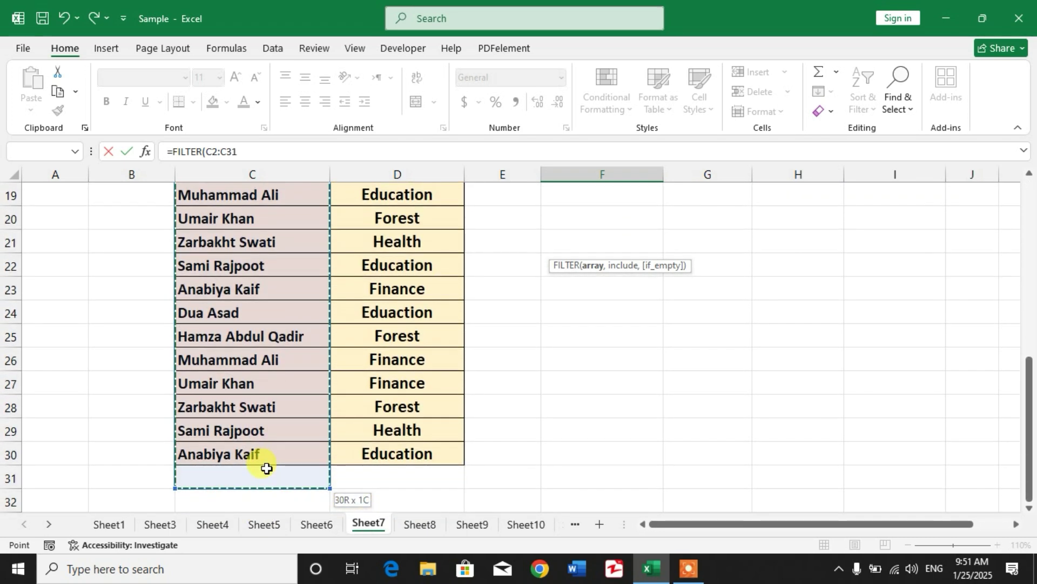
drag(266, 517, 267, 456)
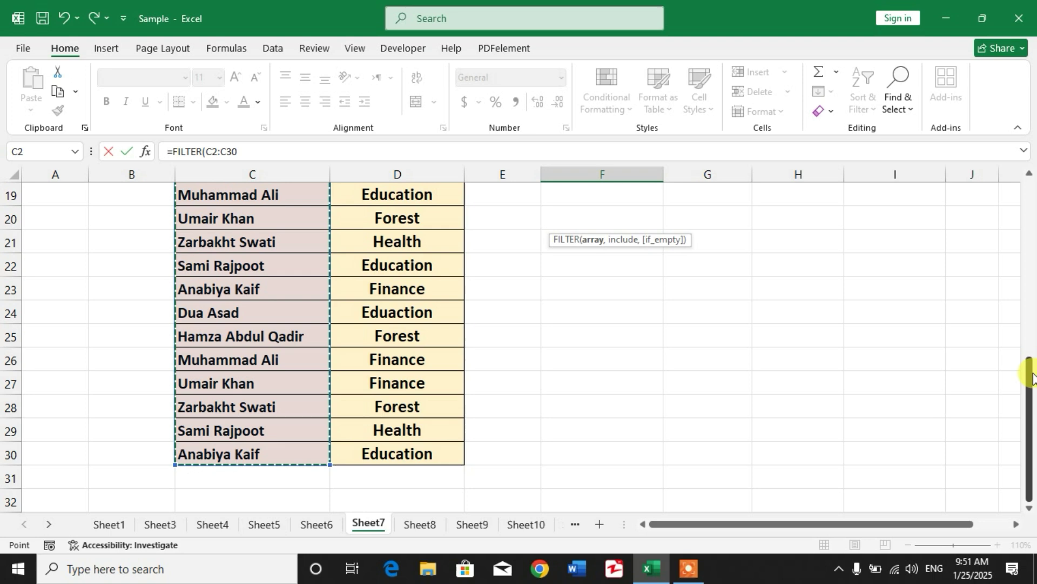
drag(1030, 361, 1032, 162)
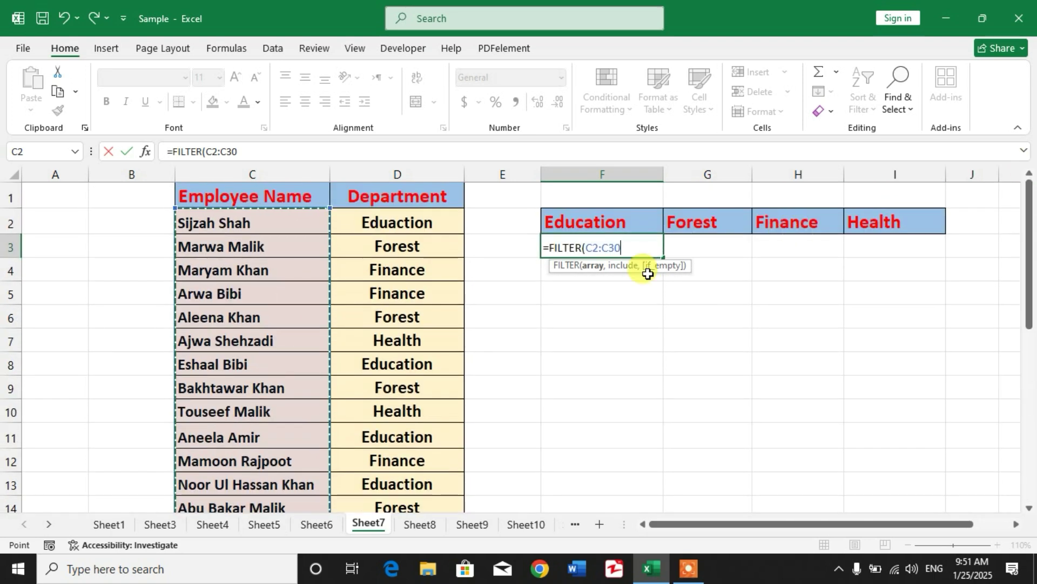
key(F4)
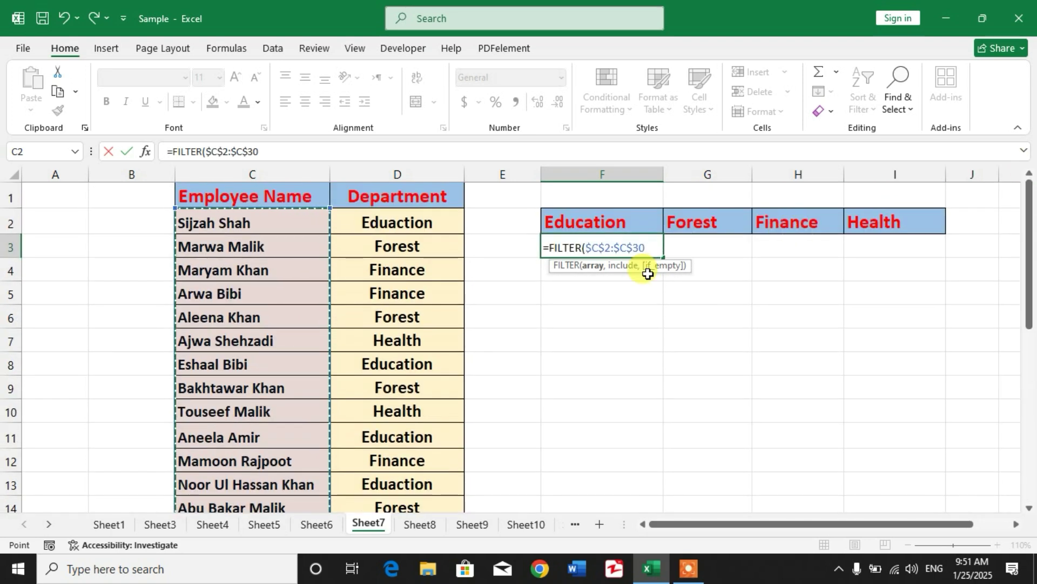
text(,)
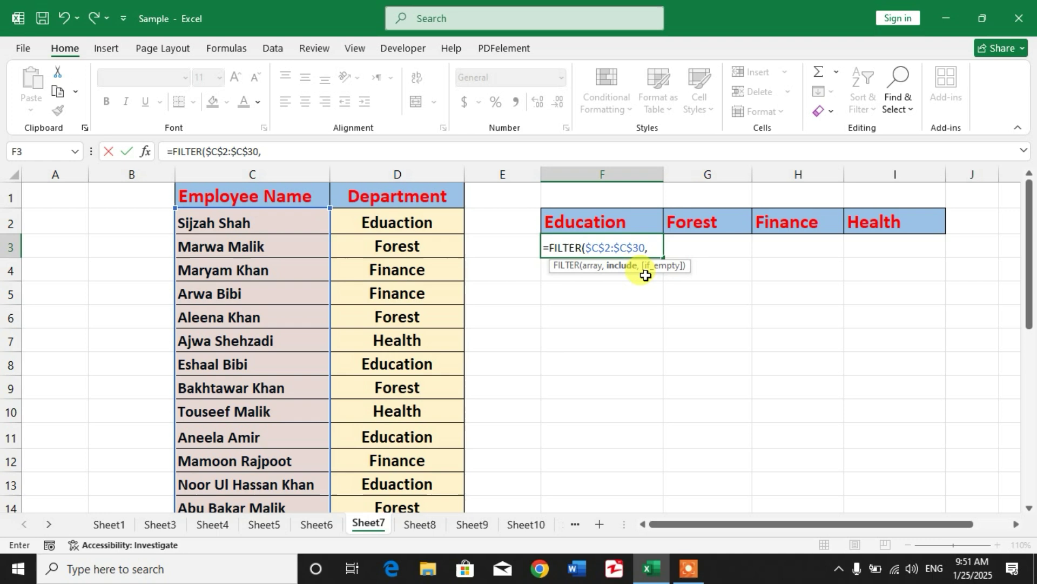
Add the locked department range $D$2:$D$30 as the FILTER include condition.
drag(409, 222, 421, 528)
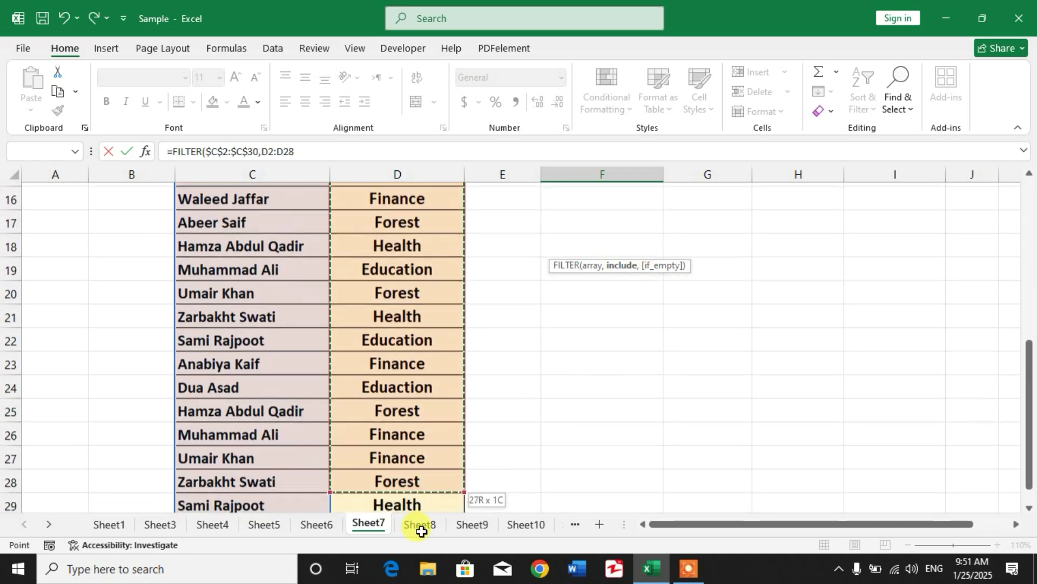
drag(421, 528, 416, 478)
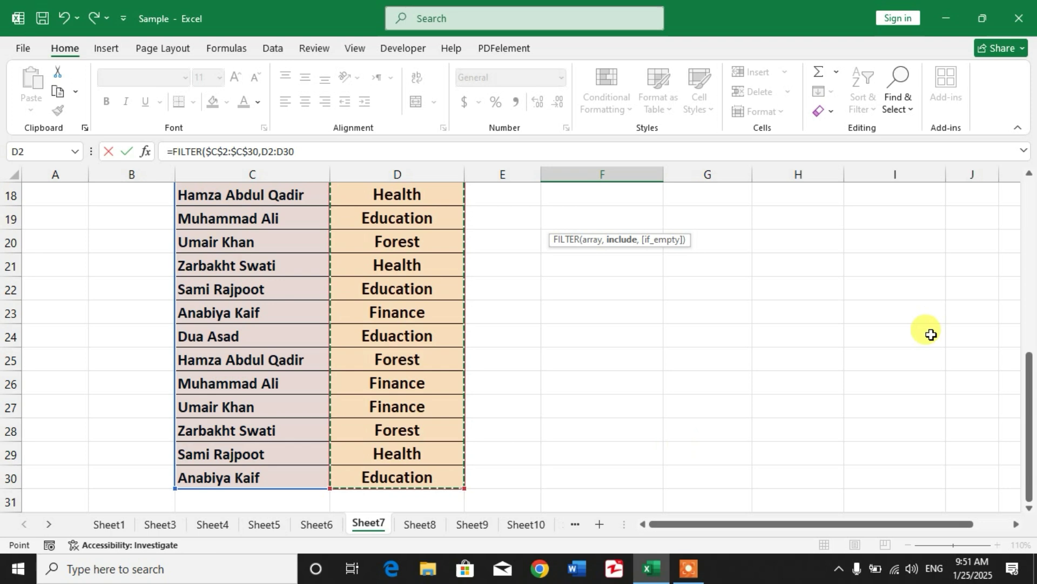
drag(1033, 371, 1030, 181)
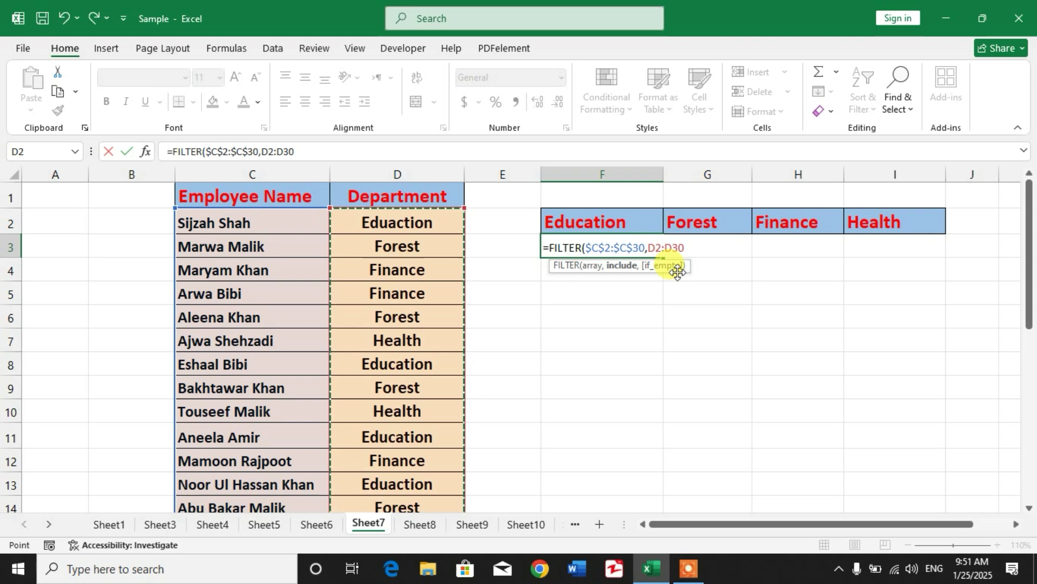
key(F4)
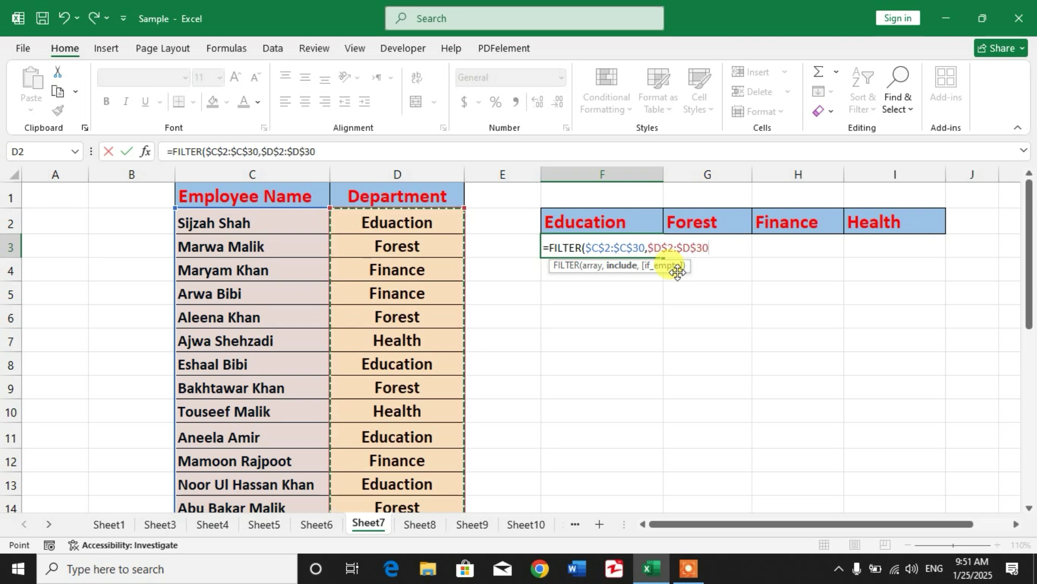
text(=)
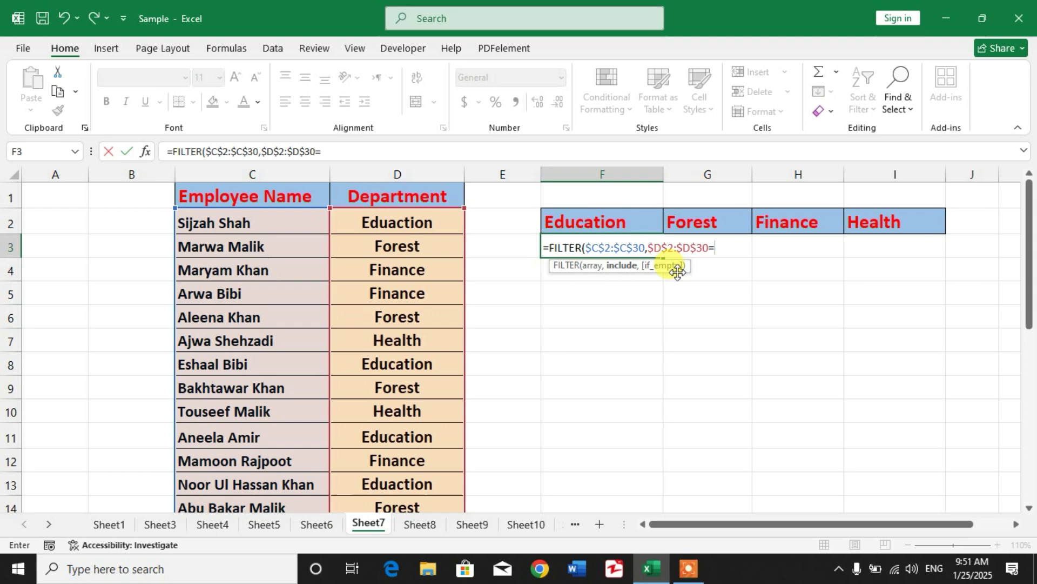
Compare departments to the Education header in F2 and enter the formula, spilling five names.
click(615, 221)
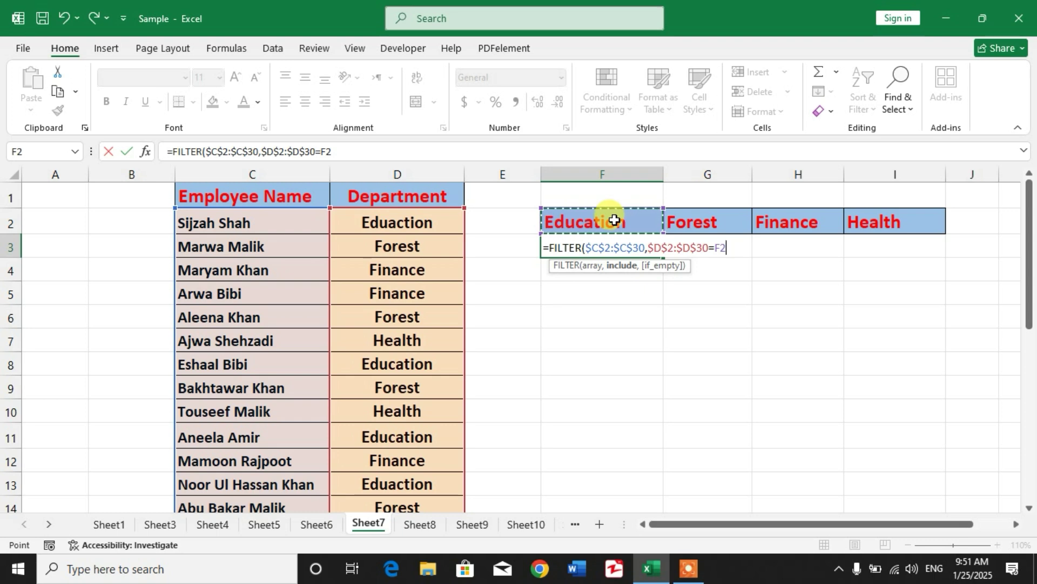
text())
key(Return)
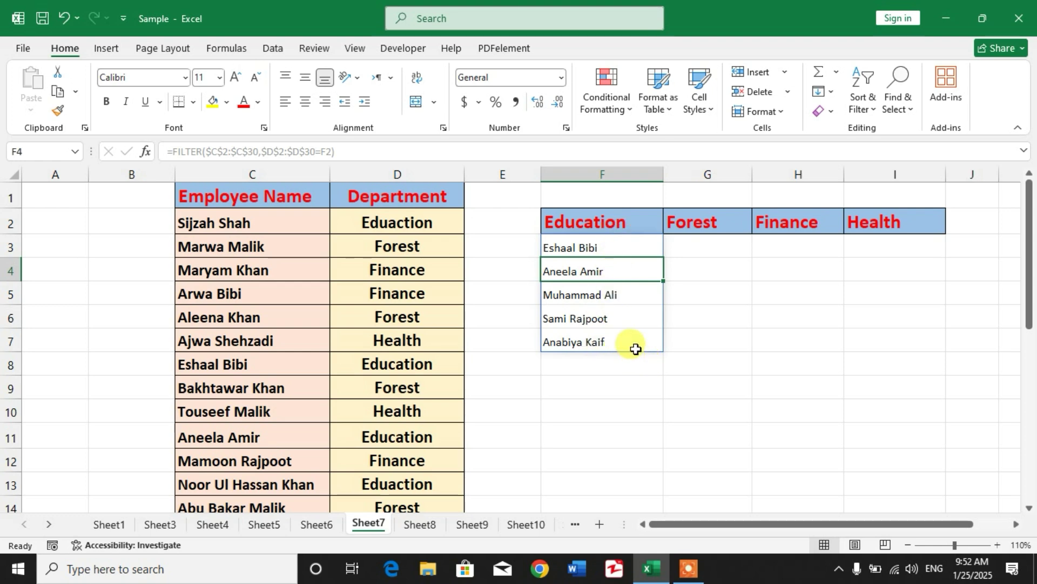
Fill the F3 FILTER formula right through I3 for Forest, Finance and Health.
click(641, 346)
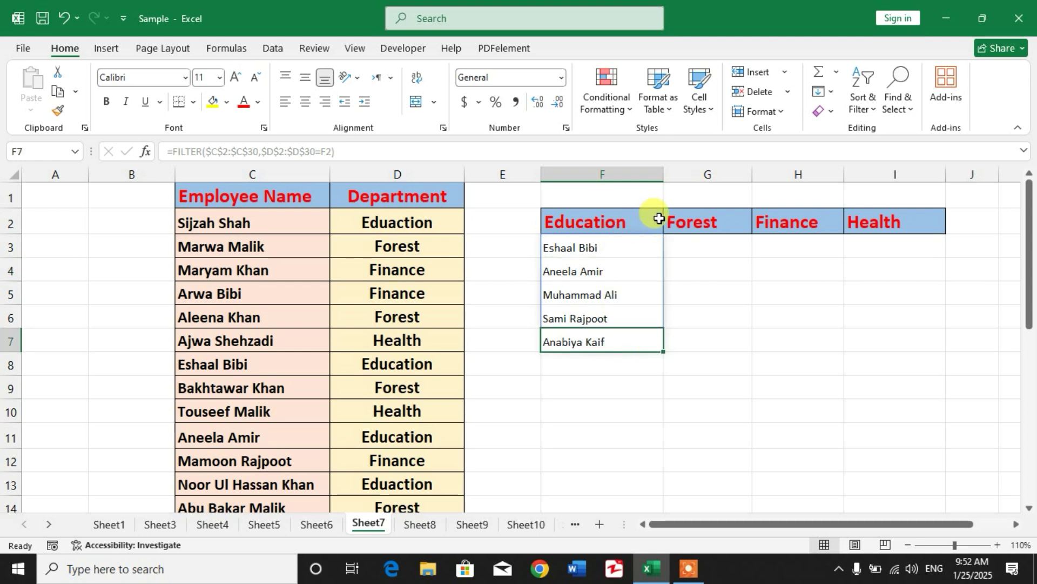
click(660, 224)
click(659, 248)
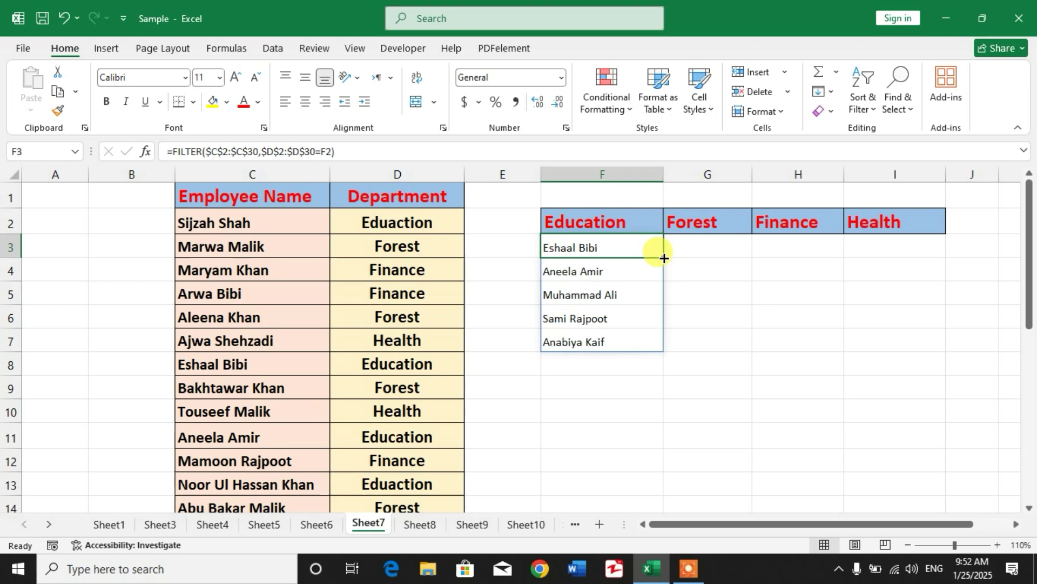
drag(663, 257, 896, 243)
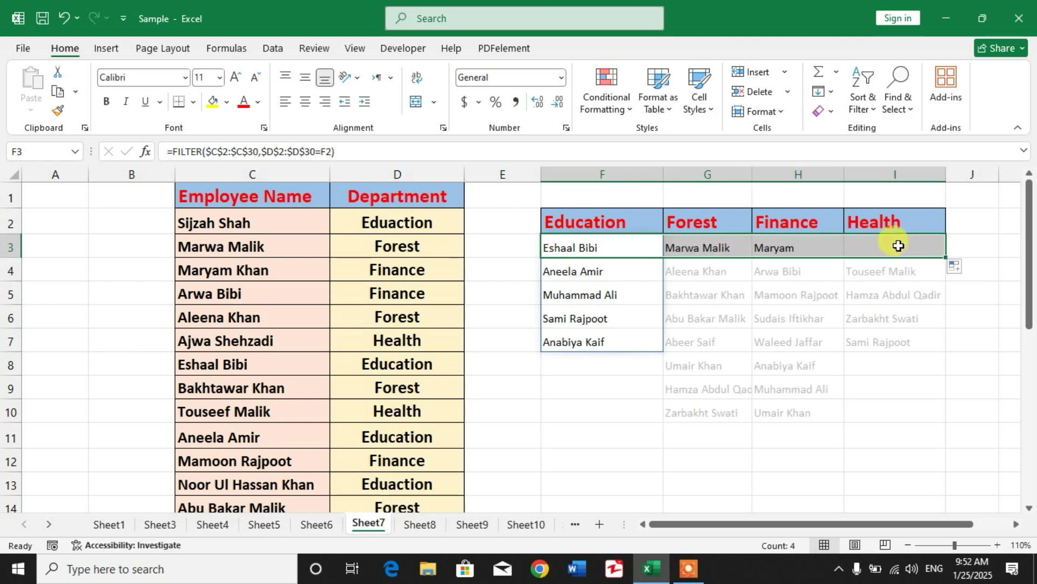
click(882, 408)
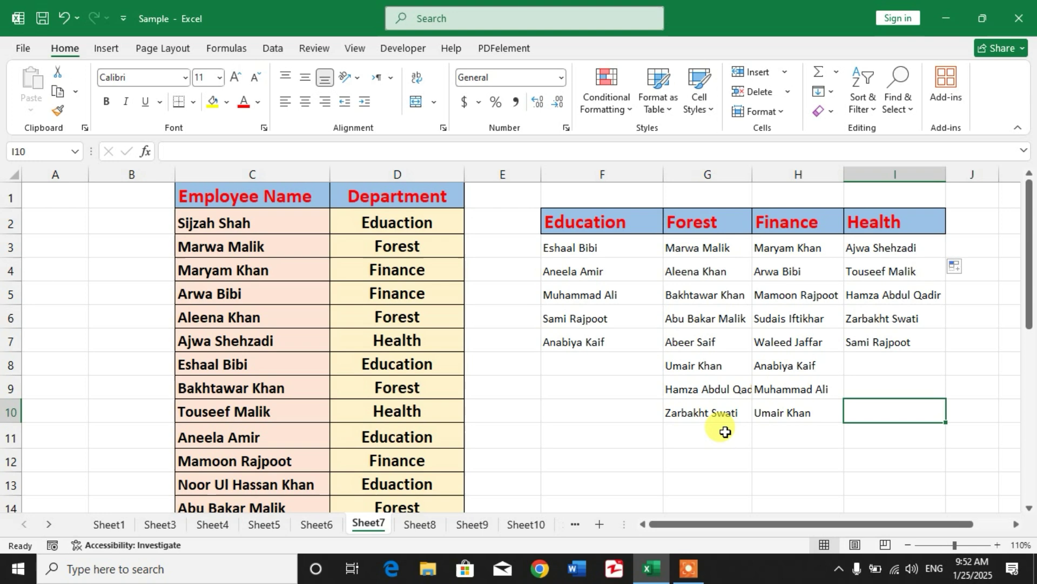